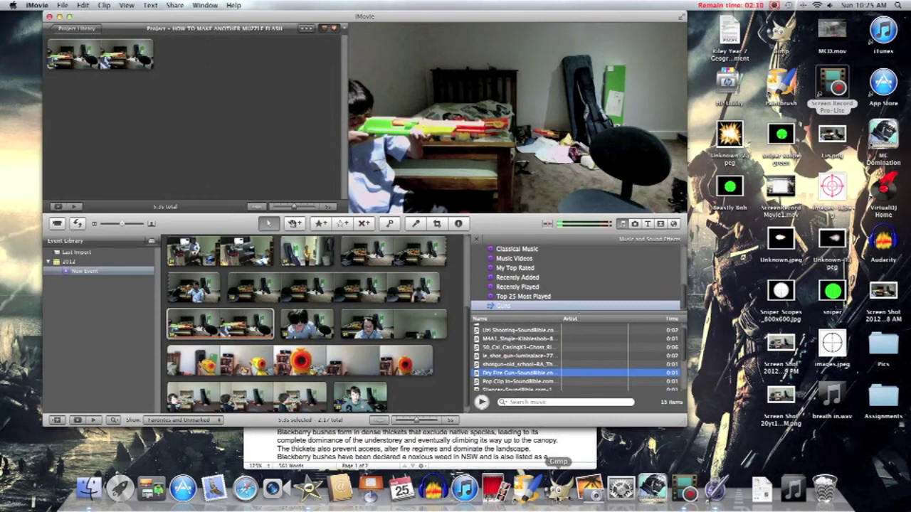
# - Launch GIMP from the Dock, then bring the iMovie project window back to the front
pyautogui.click(560, 489)
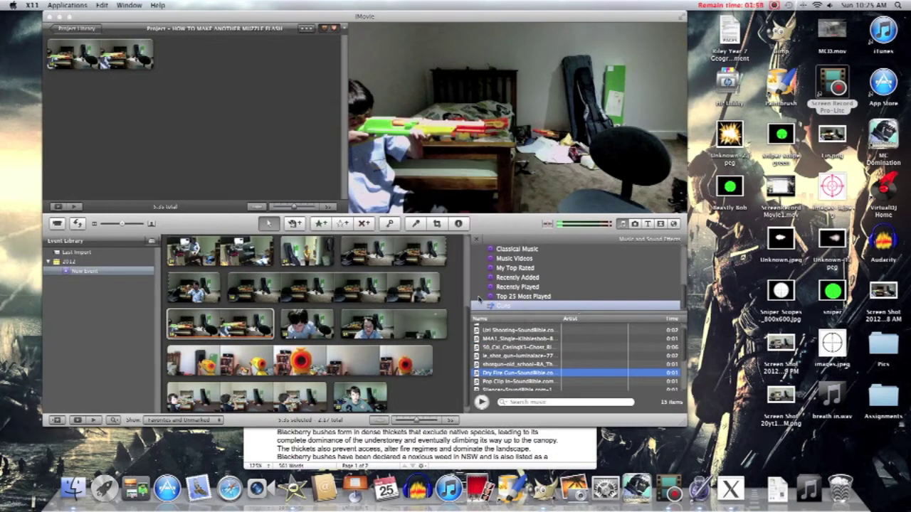
pyautogui.click(397, 18)
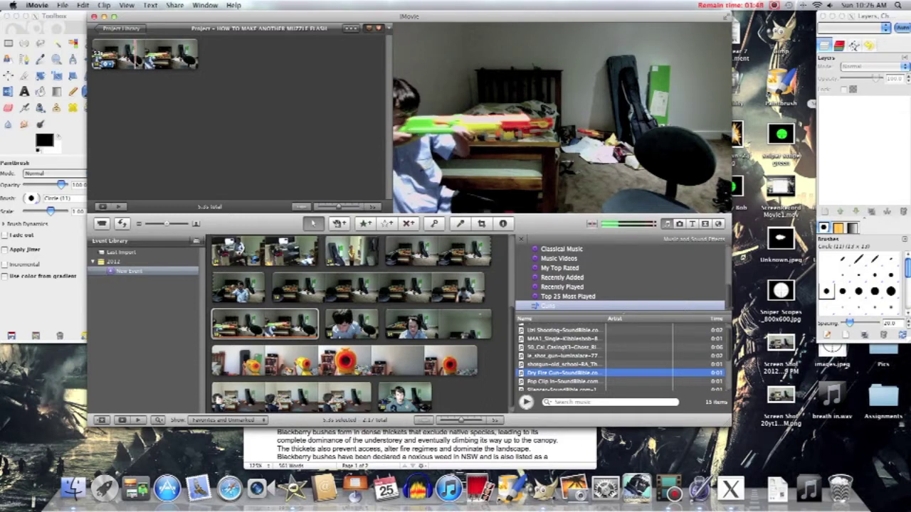
# - Add a freeze frame to the project clip from its right-click menu
pyautogui.rightClick(136, 63)
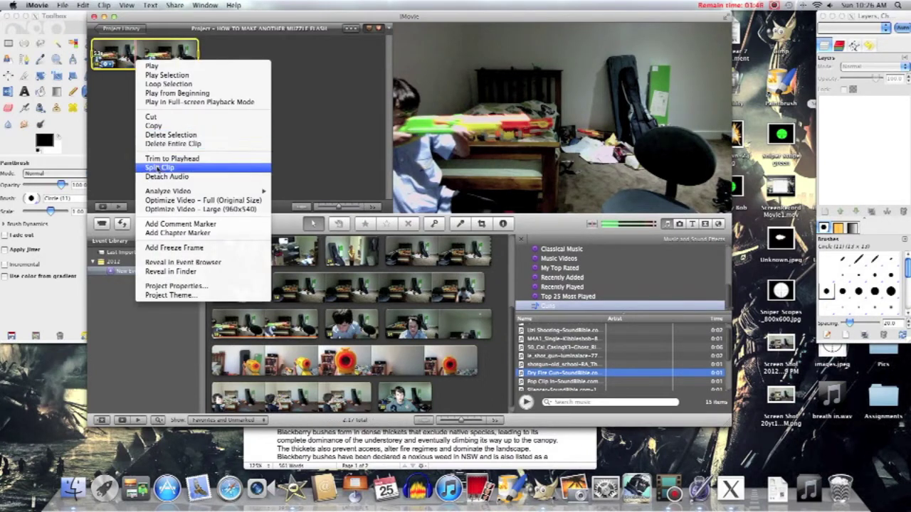
pyautogui.click(171, 247)
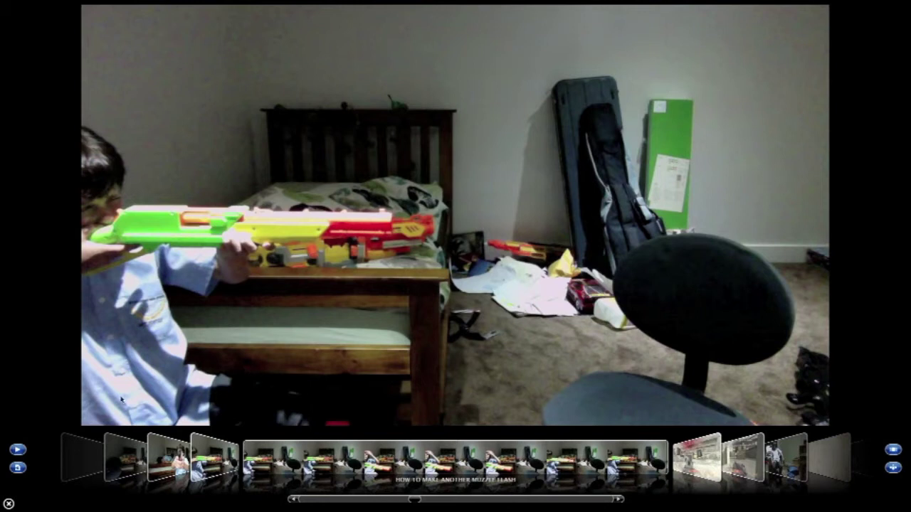
# - Leave full-screen playback and minimise the geography assignment and the iMovie window
pyautogui.press('Escape')
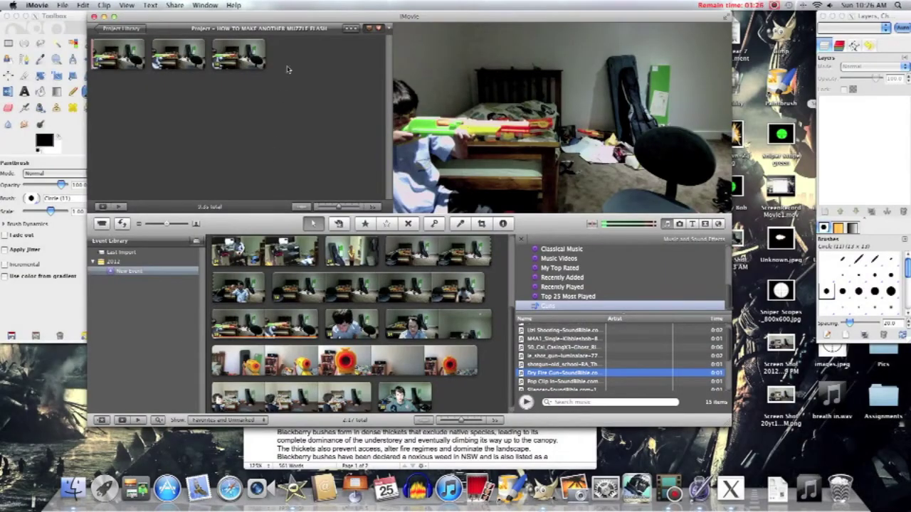
pyautogui.click(456, 464)
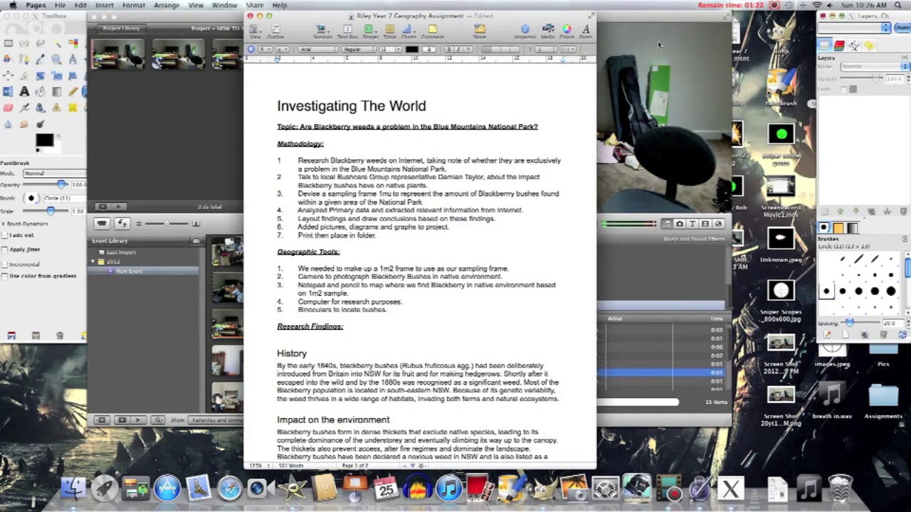
pyautogui.click(261, 16)
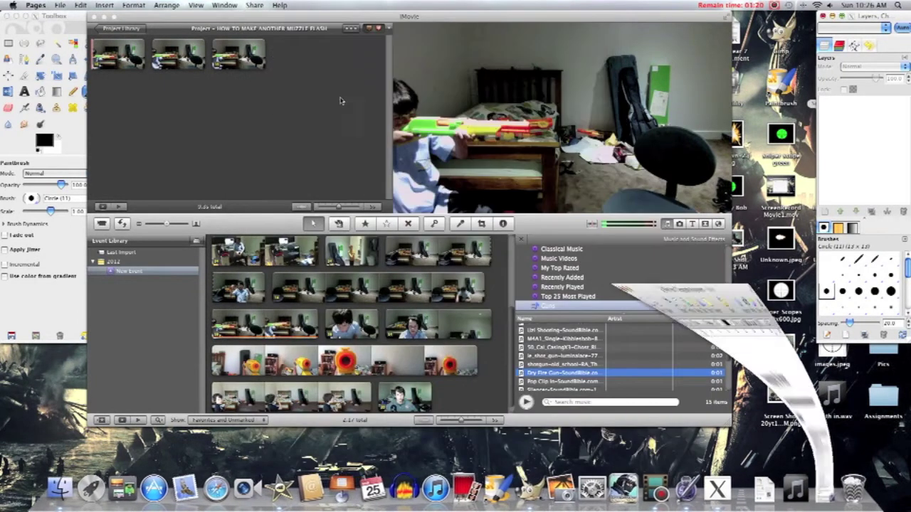
pyautogui.click(877, 15)
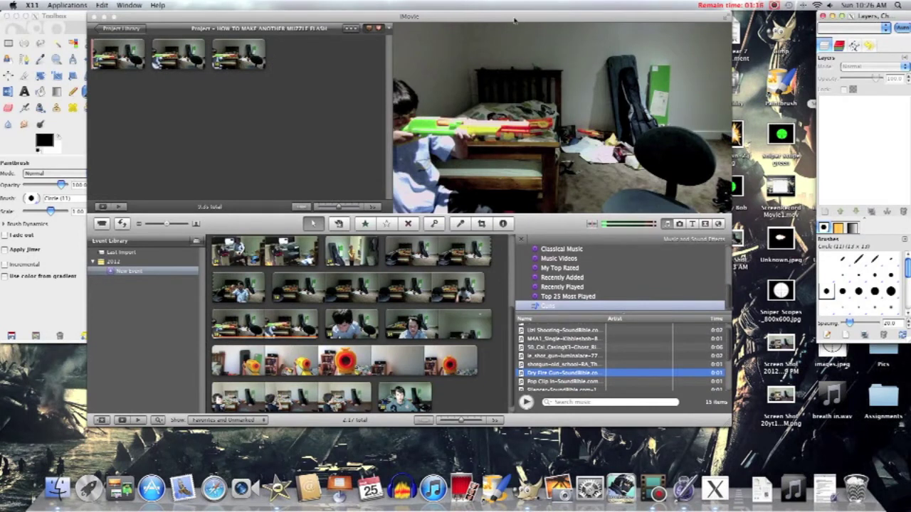
pyautogui.click(104, 16)
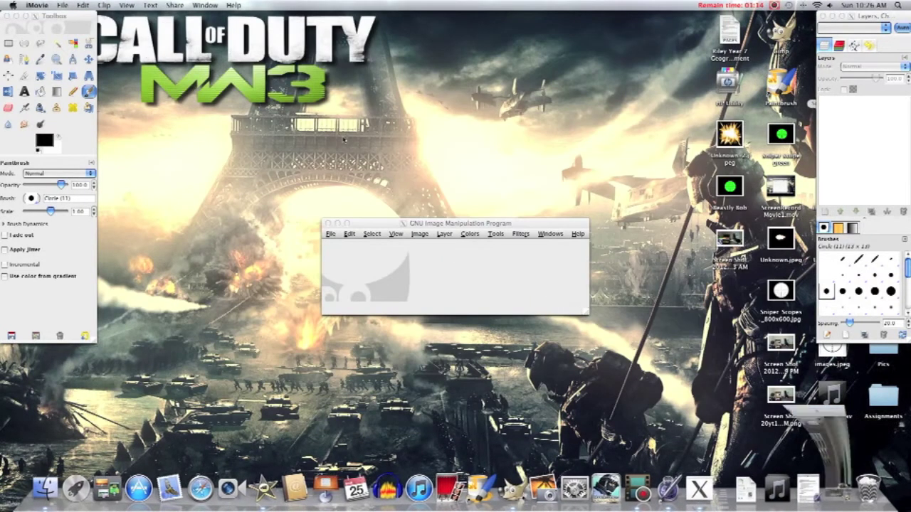
# - Move the GIMP window higher, glance at the desktop screenshot, and return to GIMP's File menu
pyautogui.click(393, 205)
pyautogui.moveTo(393, 204); pyautogui.dragTo(381, 176)
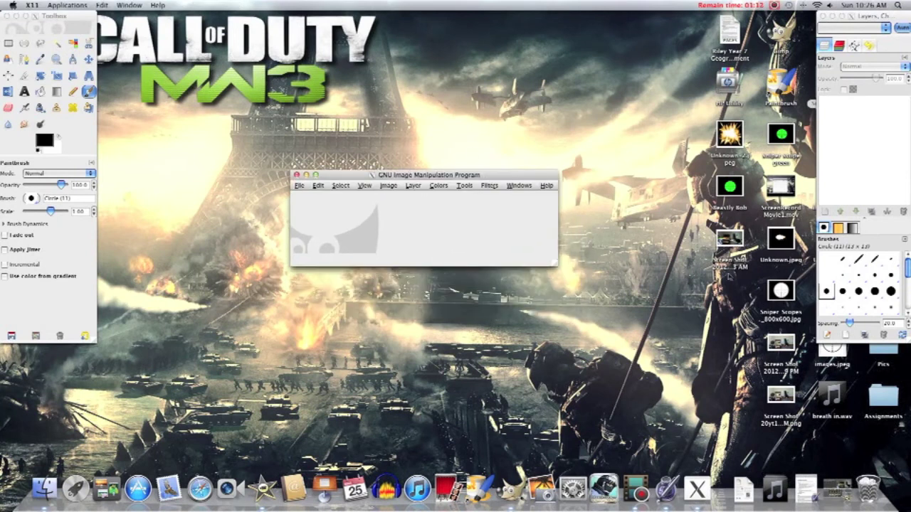
pyautogui.doubleClick(728, 242)
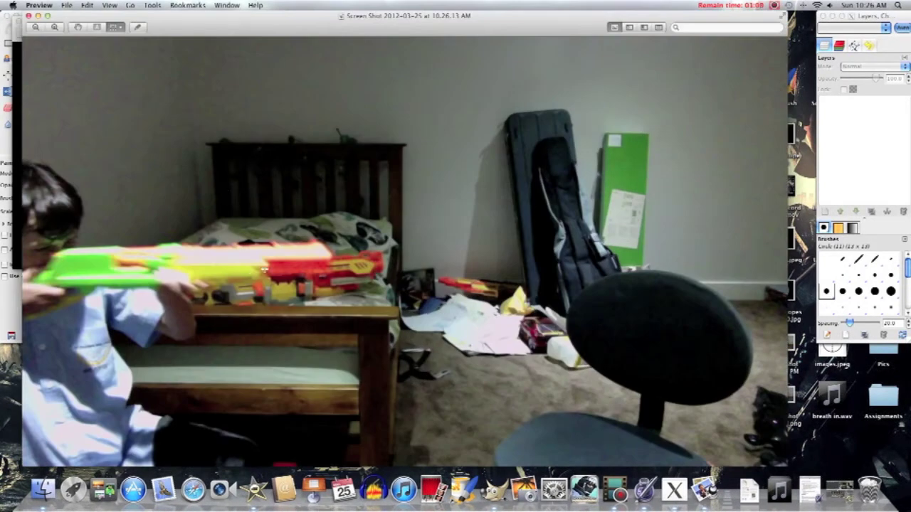
pyautogui.press('super+q')
pyautogui.click(303, 191)
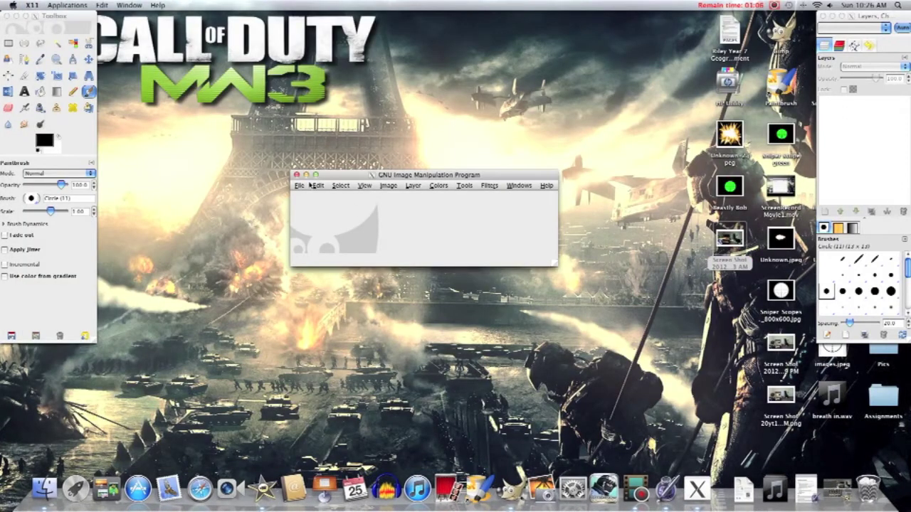
pyautogui.click(304, 185)
# - Open Desktop/Unknown.jpeg in GIMP, accepting its colour profile
pyautogui.click(319, 212)
pyautogui.doubleClick(283, 135)
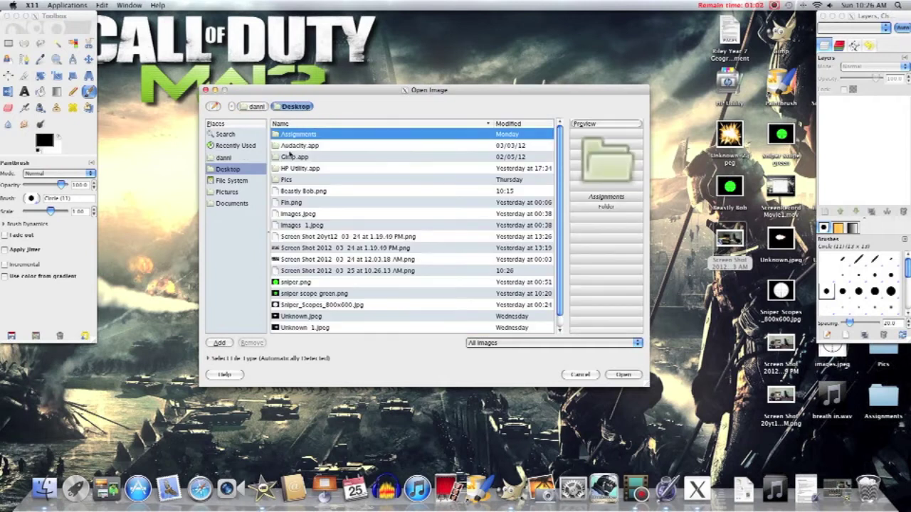
pyautogui.click(288, 318)
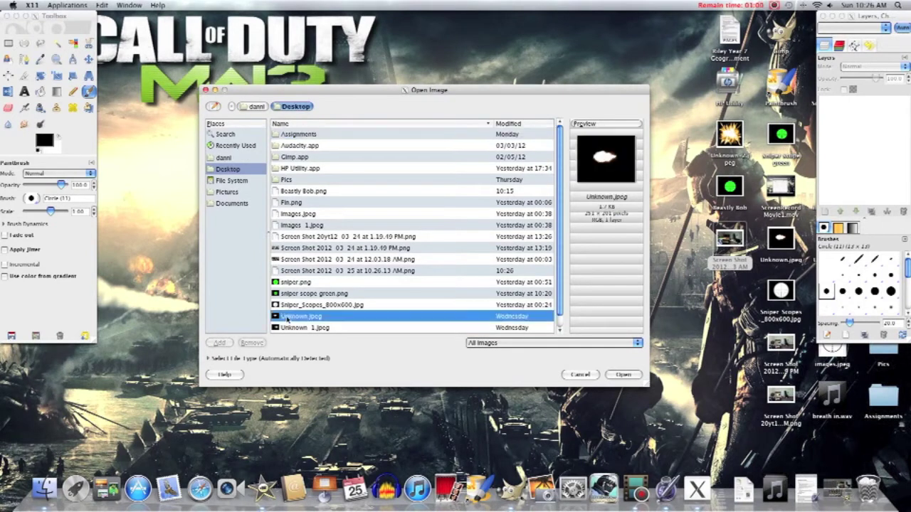
pyautogui.press('Return')
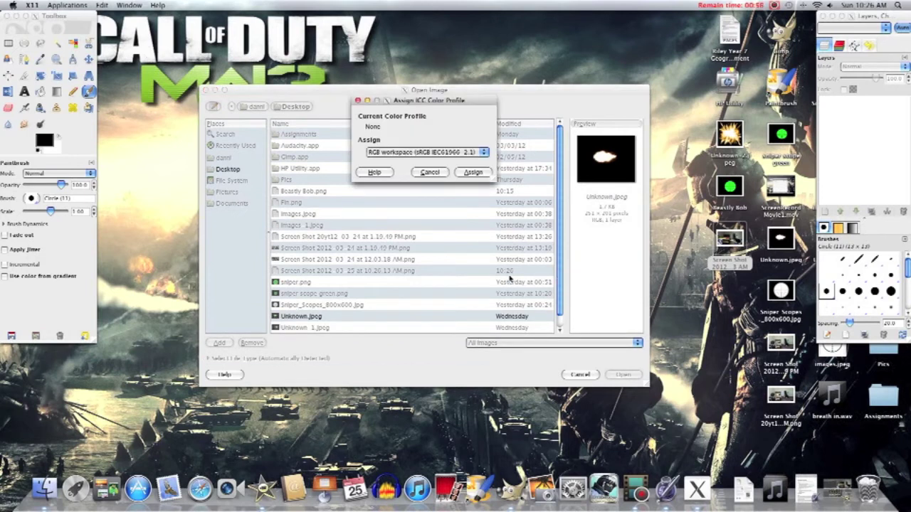
pyautogui.click(475, 172)
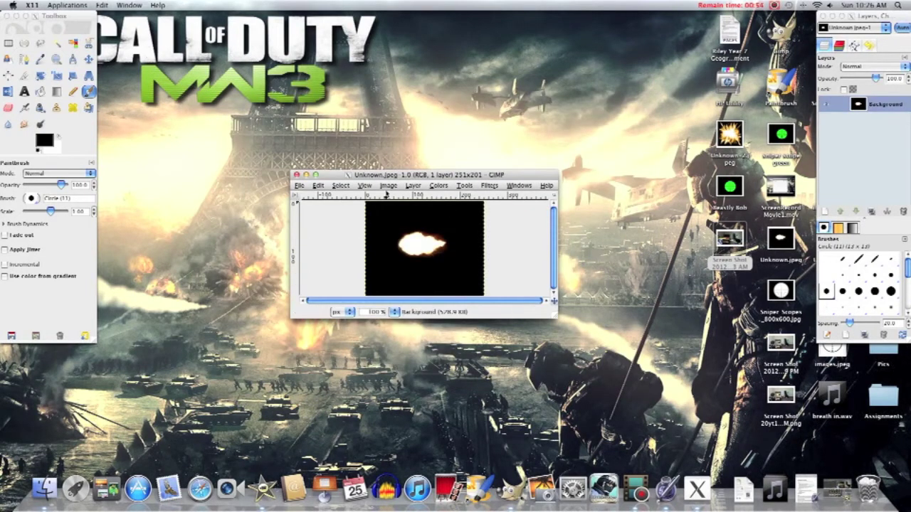
# - Make the black background transparent with Color to Alpha, then copy the muzzle flash
pyautogui.click(439, 186)
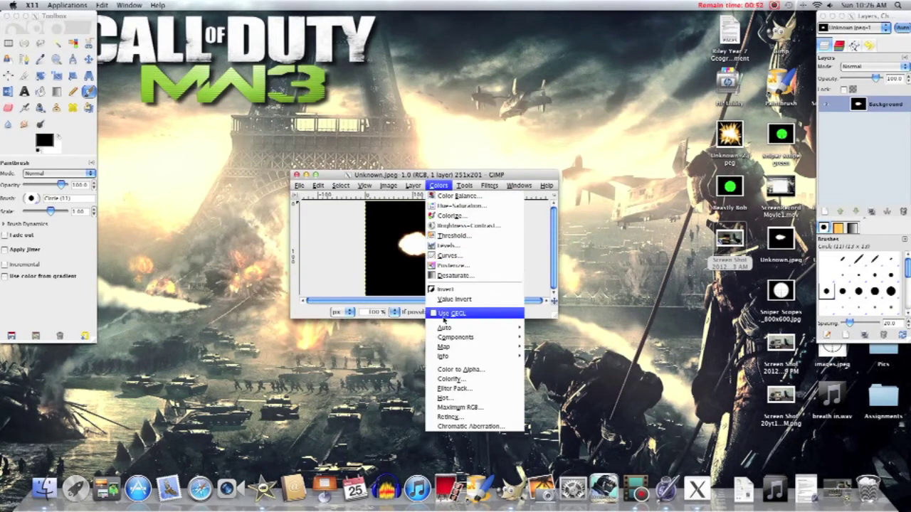
pyautogui.click(475, 373)
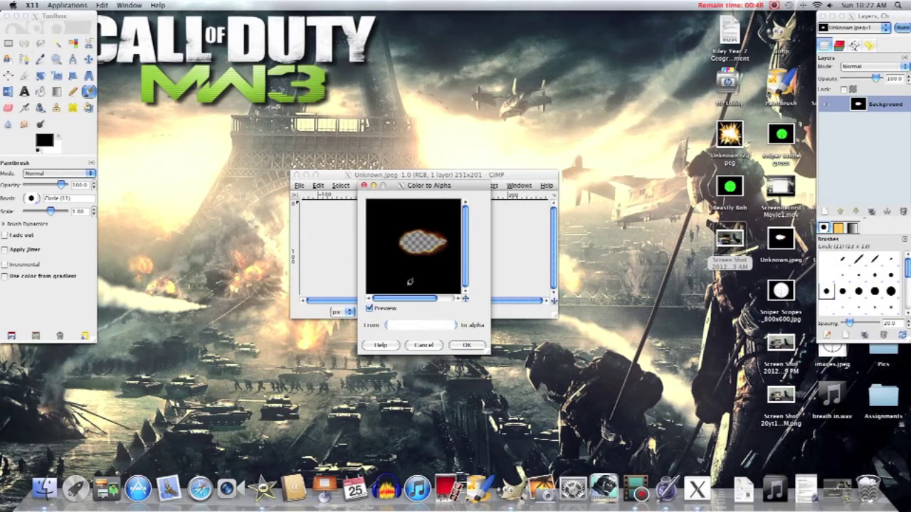
pyautogui.click(425, 325)
pyautogui.moveTo(356, 270); pyautogui.dragTo(311, 279)
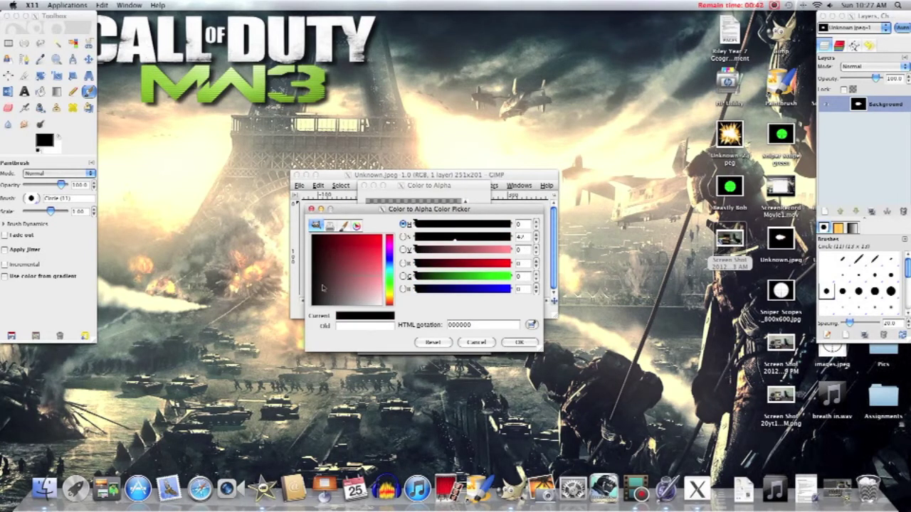
pyautogui.click(519, 342)
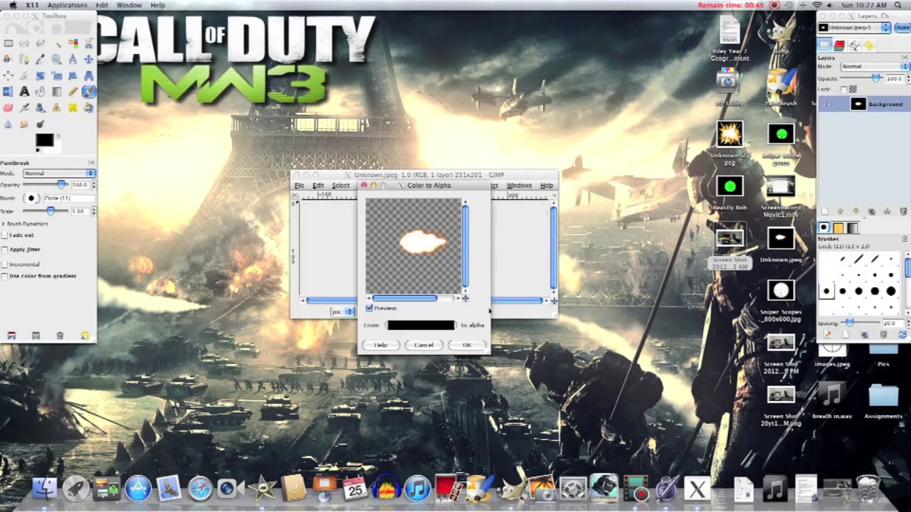
pyautogui.click(468, 346)
pyautogui.click(322, 186)
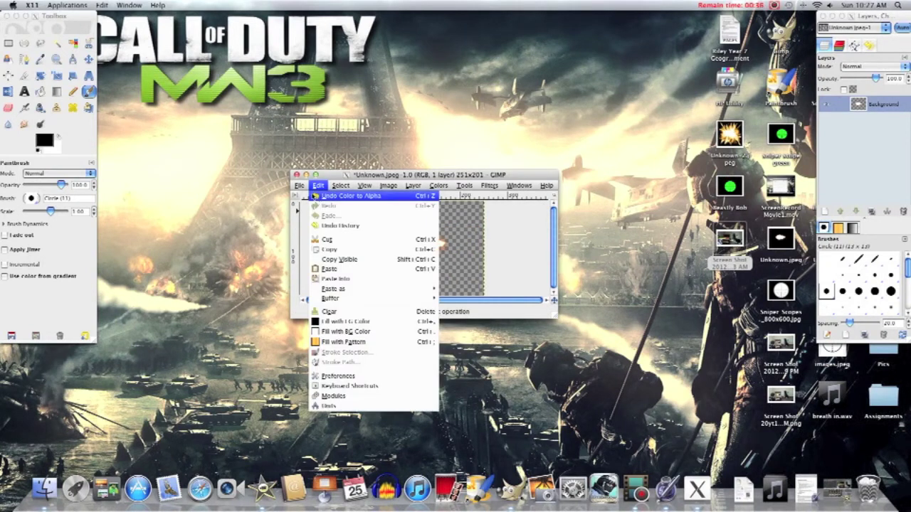
pyautogui.click(333, 240)
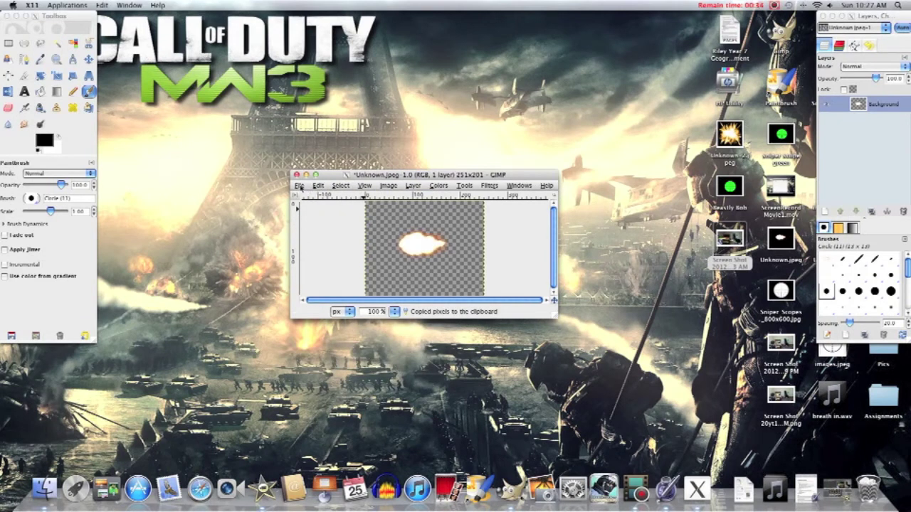
# - Open the Screen Shot 10.26.13 AM image, converting it to the RGB working space
pyautogui.click(299, 187)
pyautogui.click(320, 217)
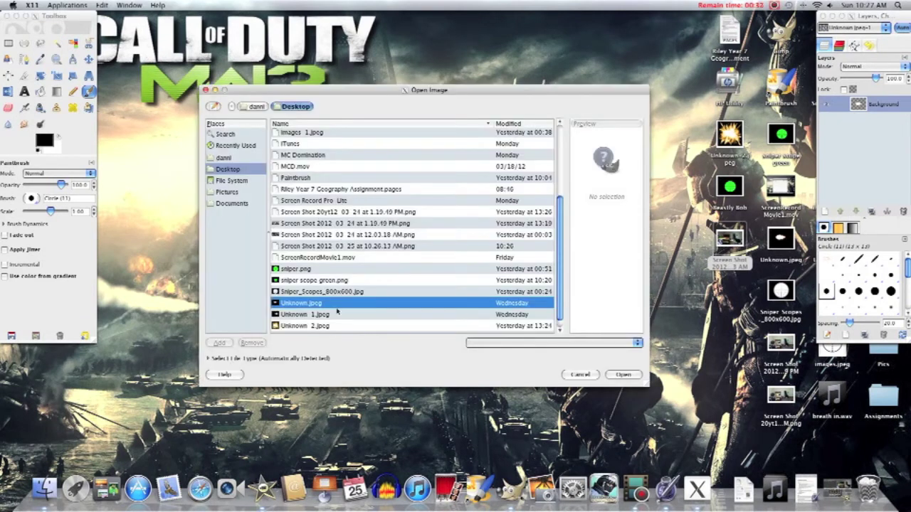
pyautogui.scroll(-1, 337, 312)
pyautogui.scroll(4, 320, 315)
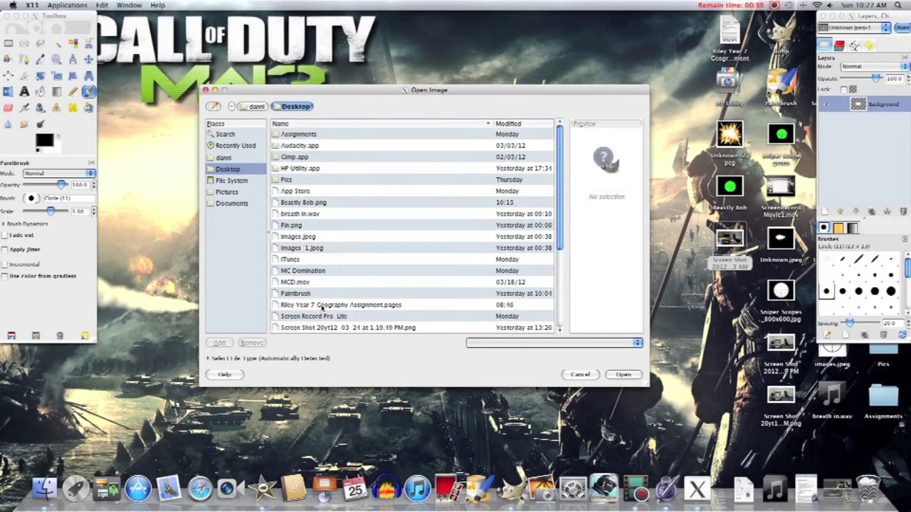
pyautogui.scroll(-4, 322, 308)
pyautogui.click(332, 238)
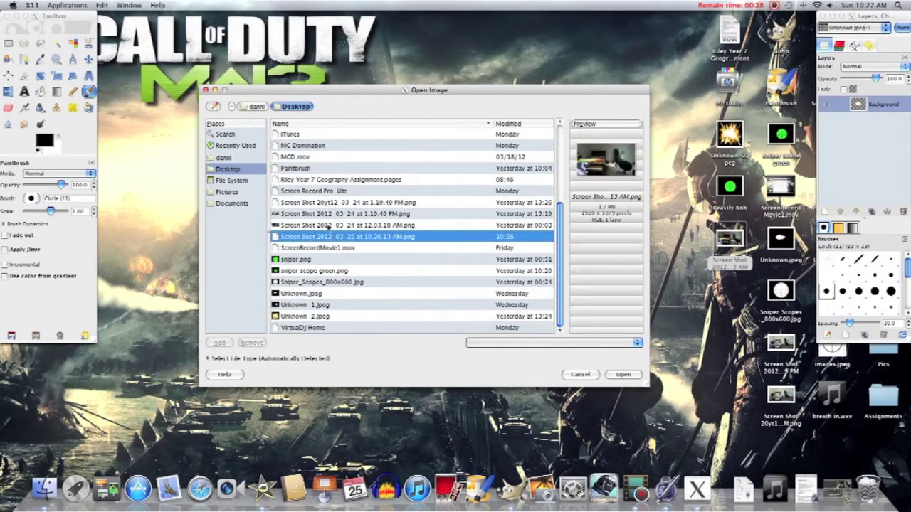
pyautogui.click(328, 225)
pyautogui.click(332, 238)
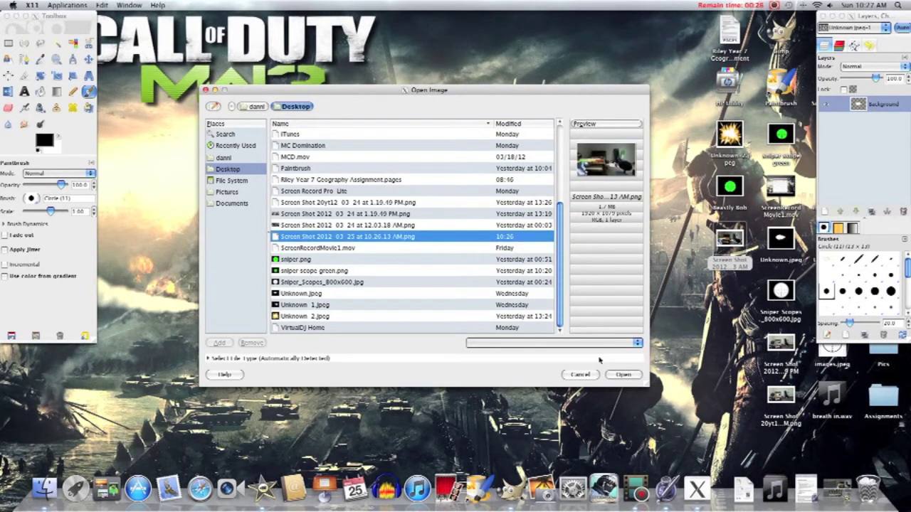
pyautogui.click(622, 375)
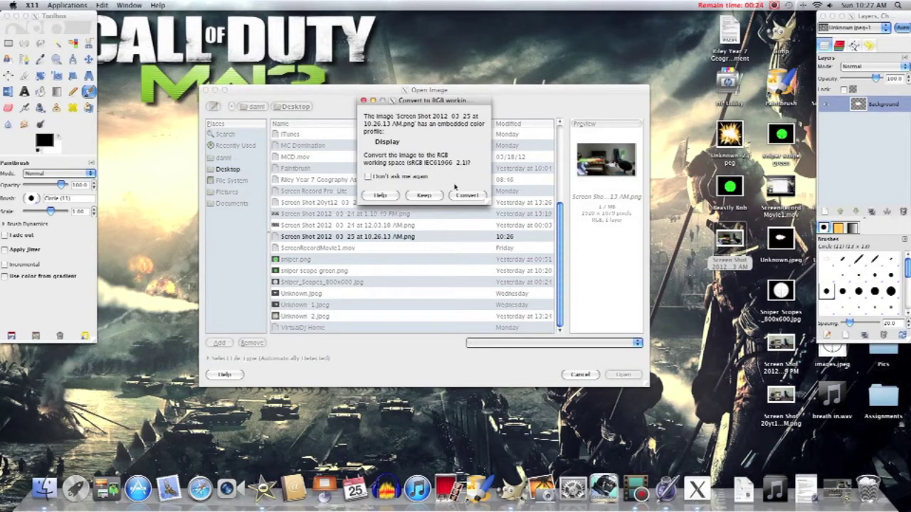
pyautogui.click(465, 196)
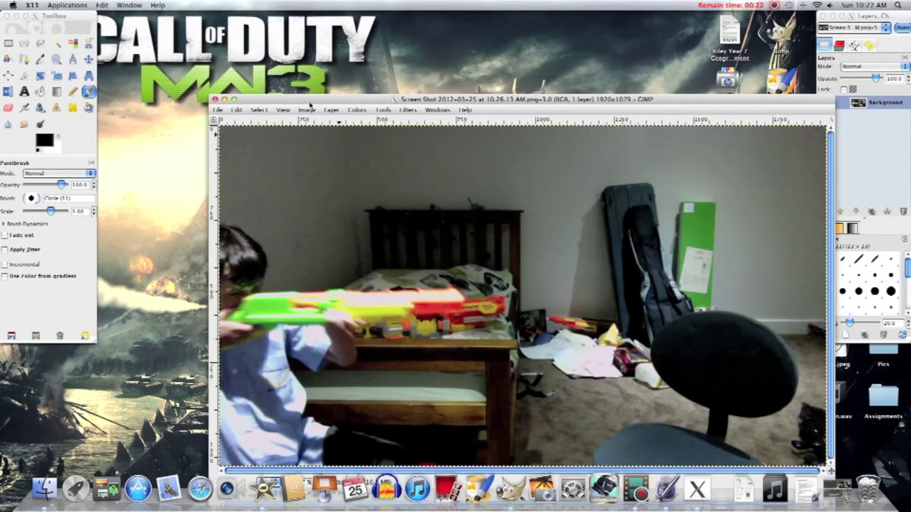
# - Move the image window to the top and paste the copied muzzle flash into it
pyautogui.moveTo(314, 103); pyautogui.dragTo(252, 20)
pyautogui.click(176, 26)
pyautogui.click(235, 110)
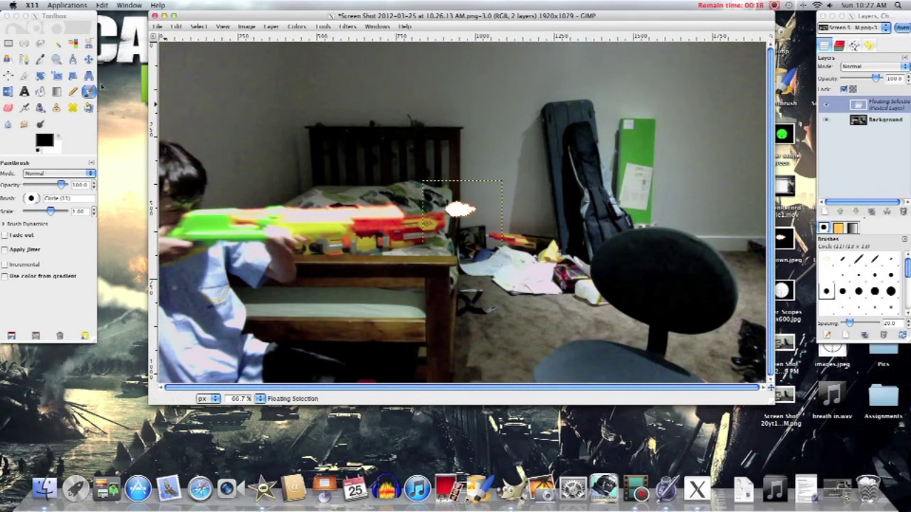
# - Scale the pasted muzzle flash up to 707 × 543 pixels over the barrel tip
pyautogui.click(57, 77)
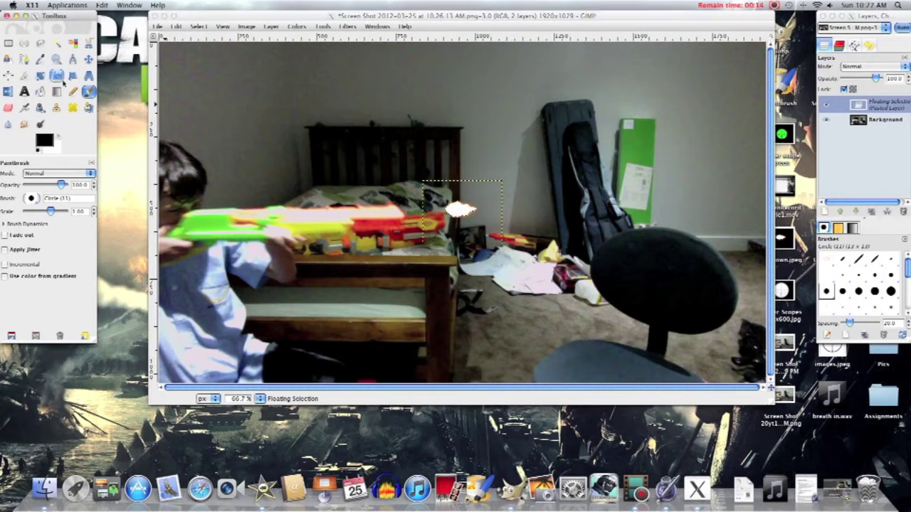
pyautogui.click(57, 76)
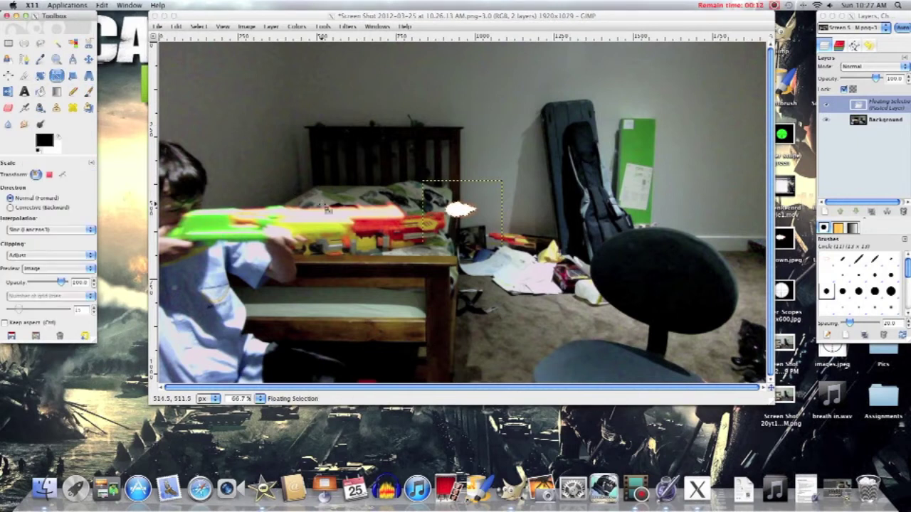
pyautogui.click(428, 246)
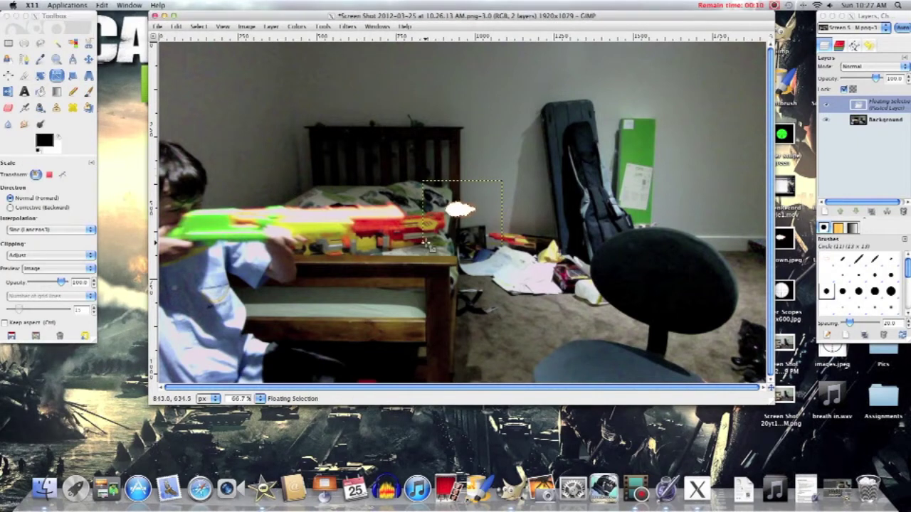
pyautogui.click(429, 246)
pyautogui.moveTo(375, 310); pyautogui.dragTo(285, 356)
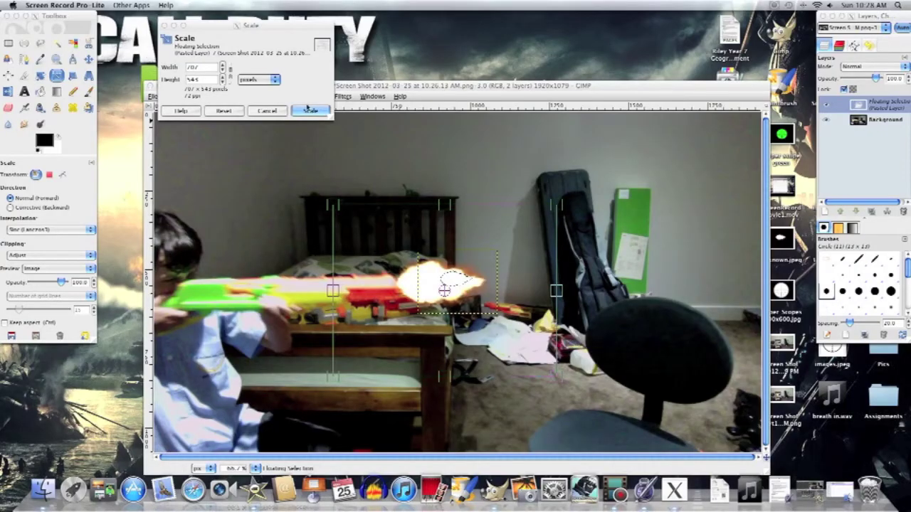
pyautogui.click(310, 112)
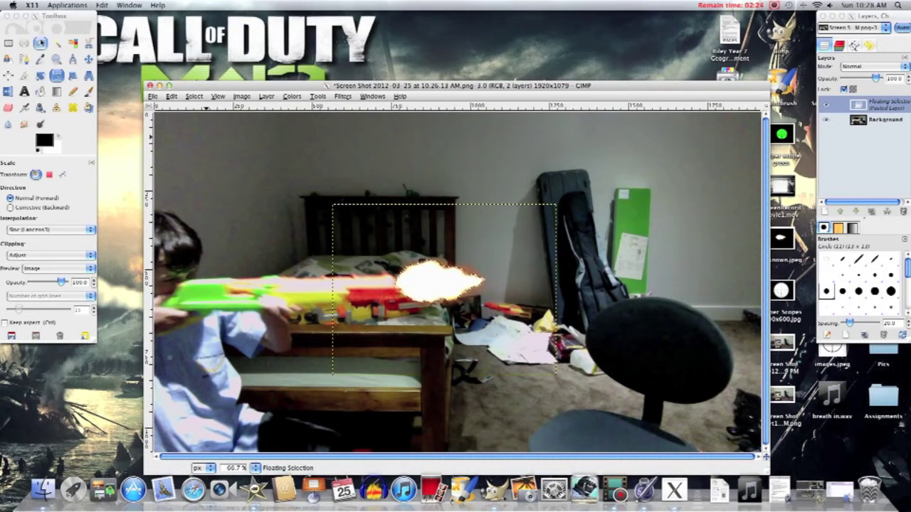
# - Anchor the floating muzzle flash into the Background layer using the Move tool
pyautogui.click(88, 59)
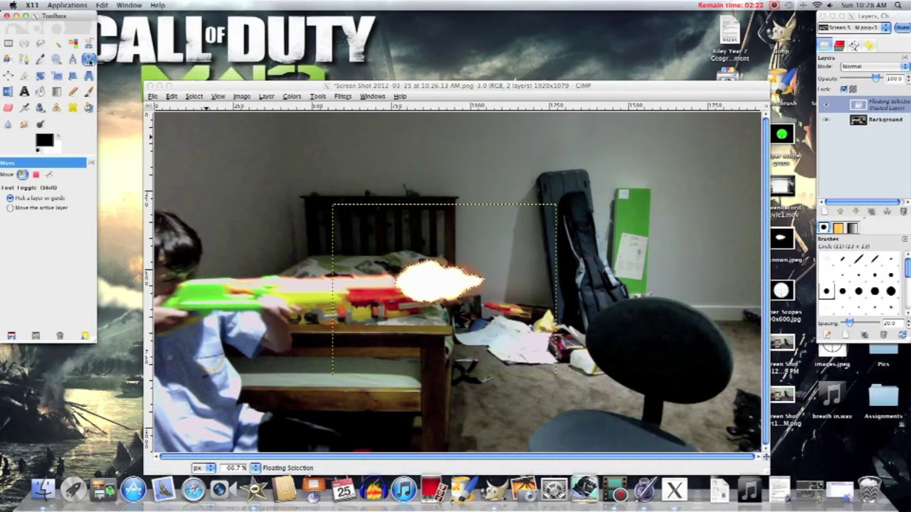
pyautogui.click(254, 192)
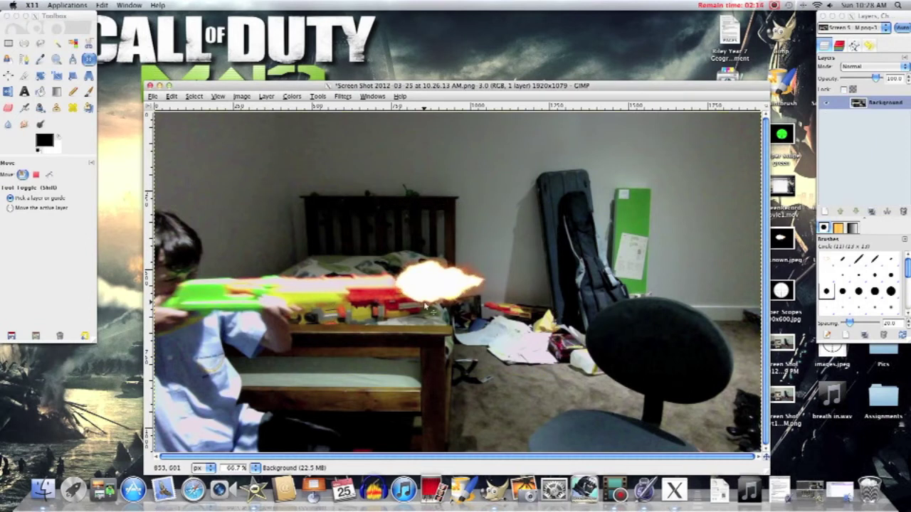
# - Save the edited screenshot to the Desktop as Muzic.png with default PNG options
pyautogui.click(152, 96)
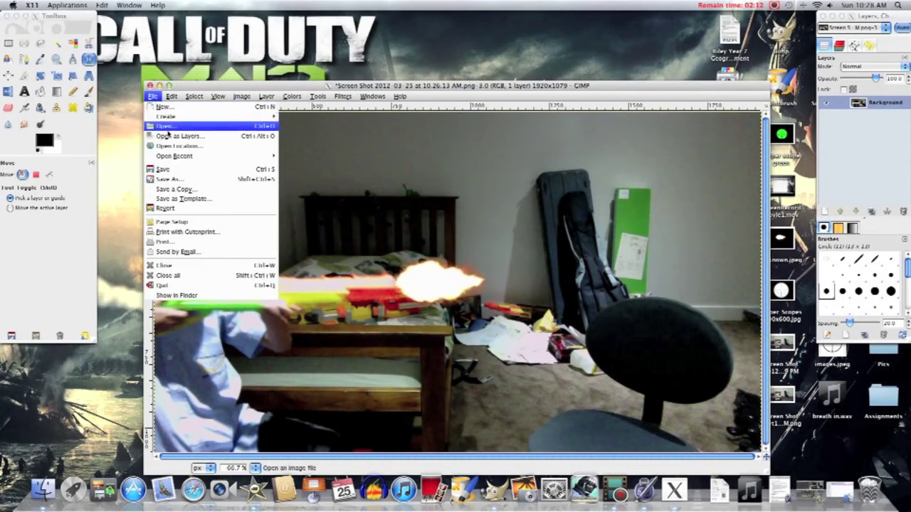
pyautogui.click(181, 183)
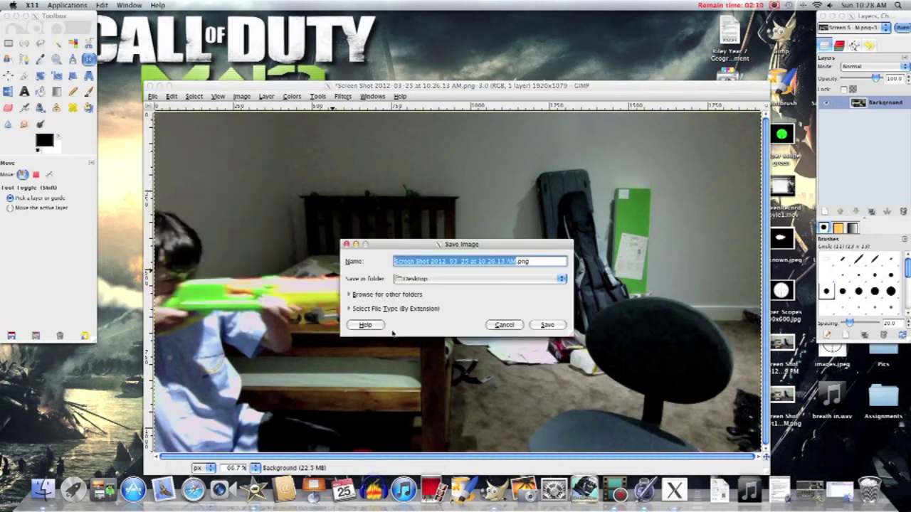
pyautogui.write('Muzic')
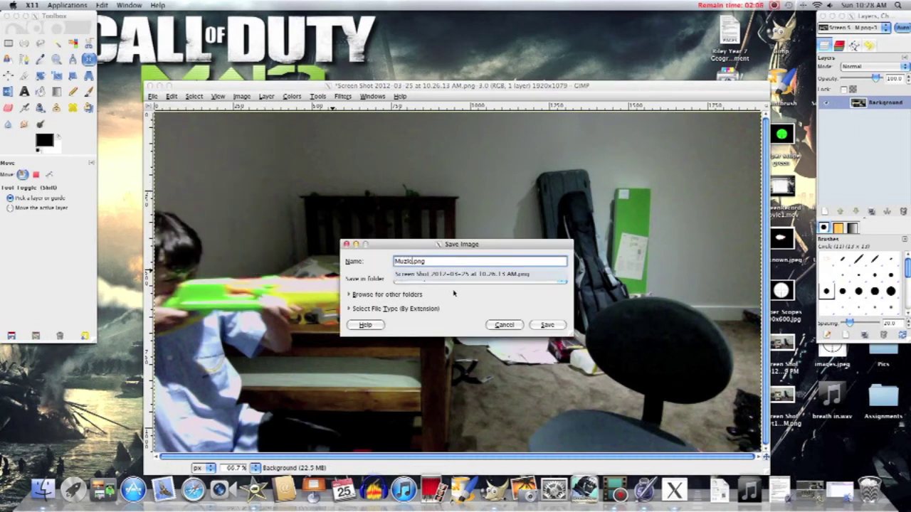
pyautogui.click(547, 325)
pyautogui.click(547, 325)
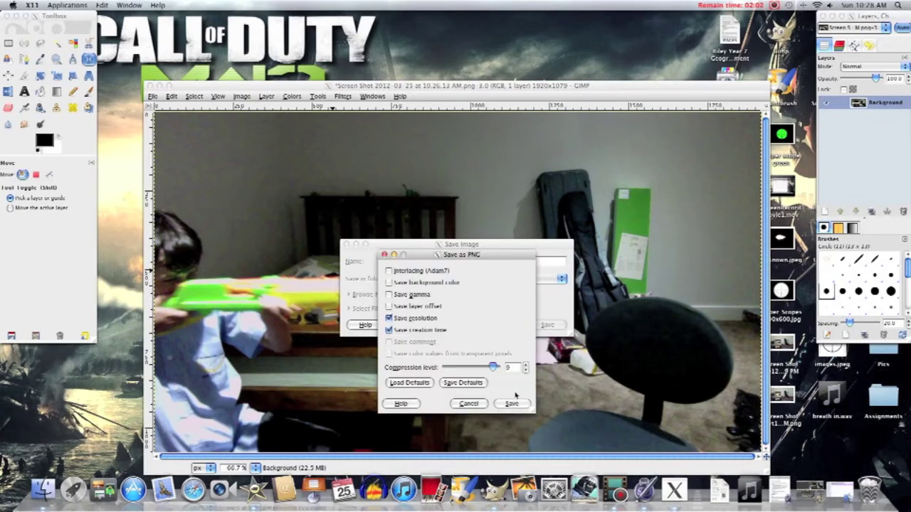
pyautogui.click(510, 404)
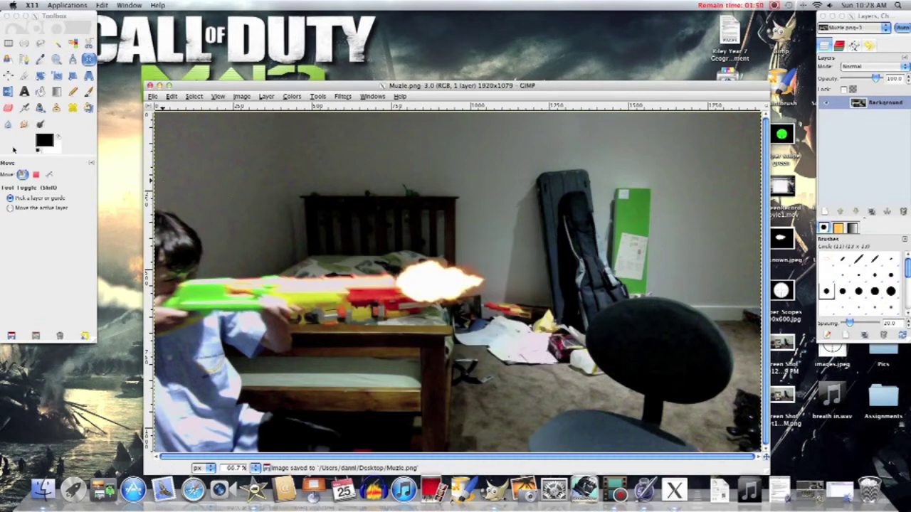
# - Quit GIMP and X11, preview and close Muzic.png, then open iMovie
pyautogui.press('super+q')
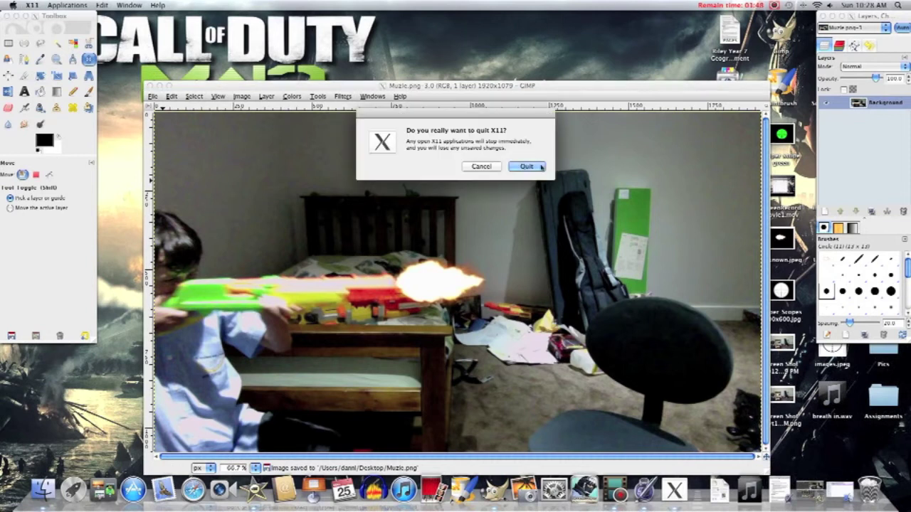
pyautogui.click(537, 169)
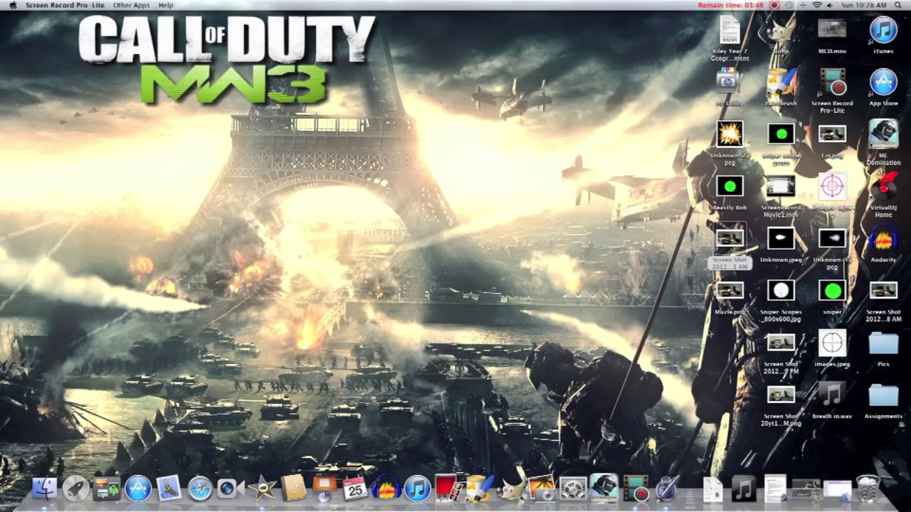
pyautogui.doubleClick(731, 292)
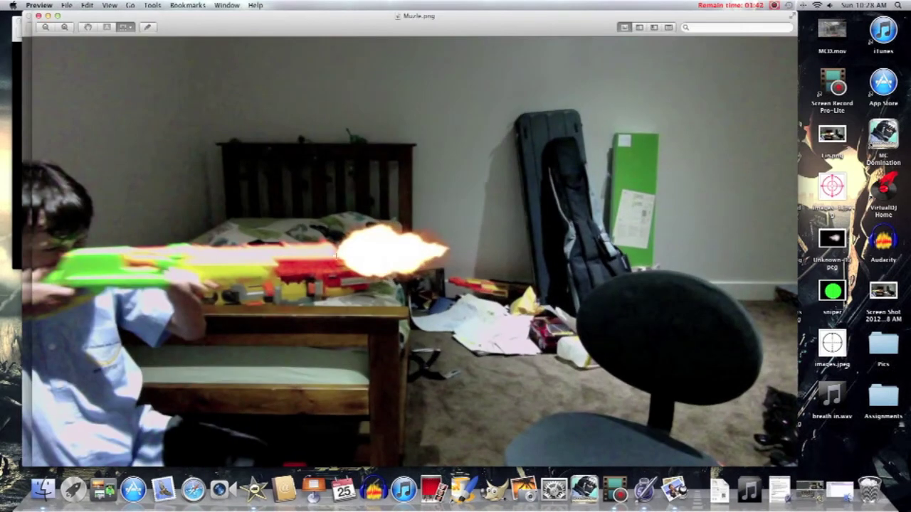
pyautogui.press('super+q')
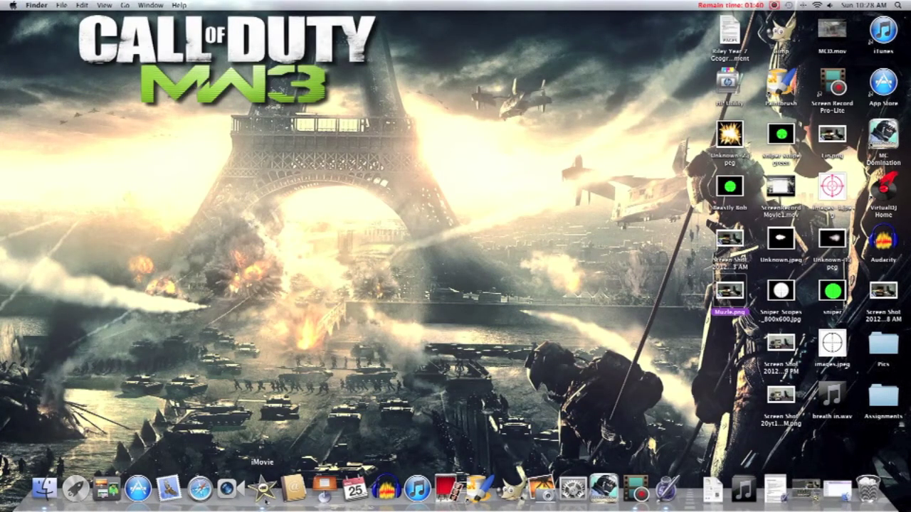
pyautogui.click(263, 490)
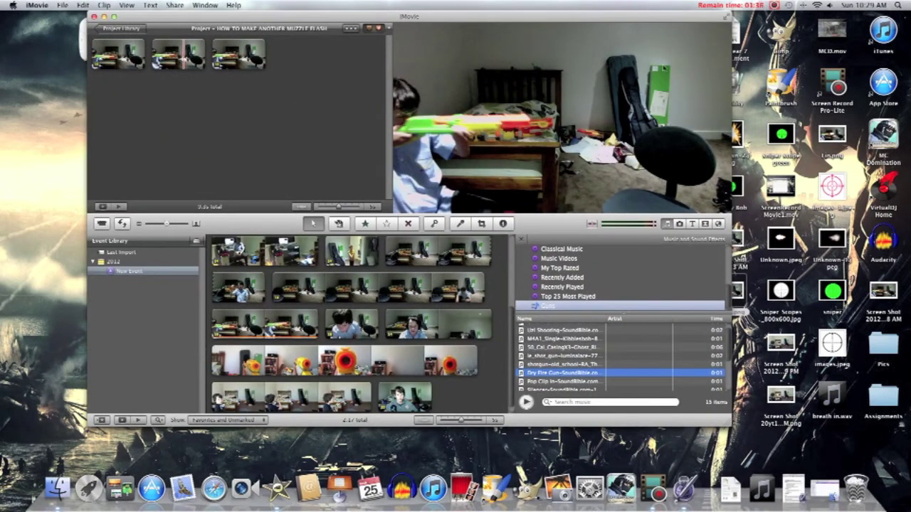
# - Import the muzzle-flash frame into iPhoto's Last Import, then hide iPhoto to return to iMovie
pyautogui.moveTo(658, 21); pyautogui.dragTo(587, 20)
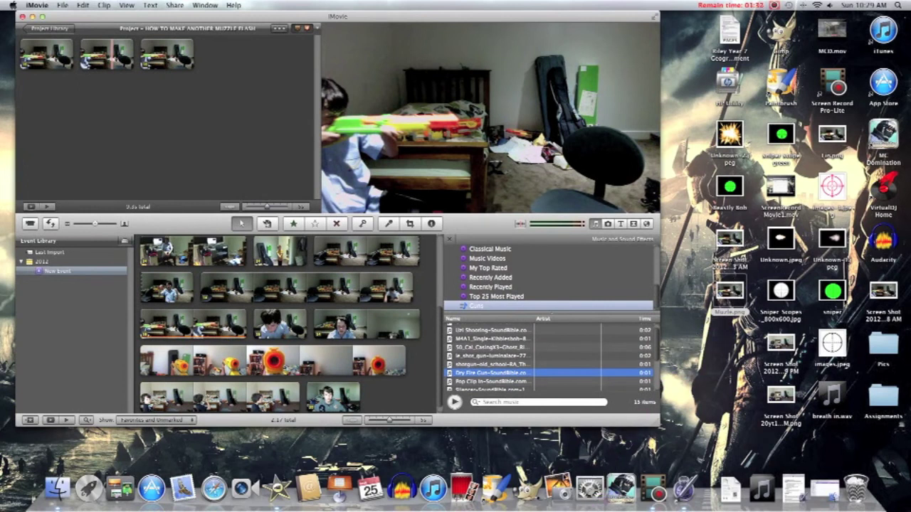
pyautogui.click(558, 489)
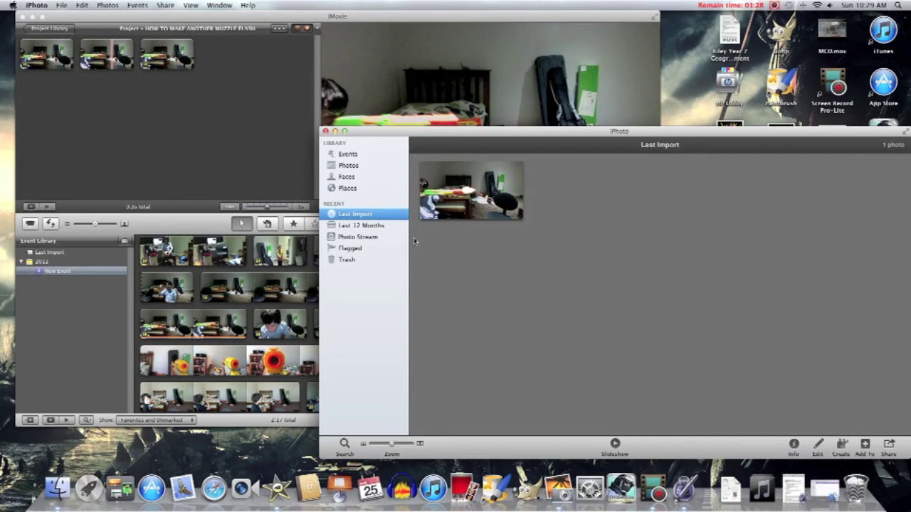
pyautogui.press('super+q')
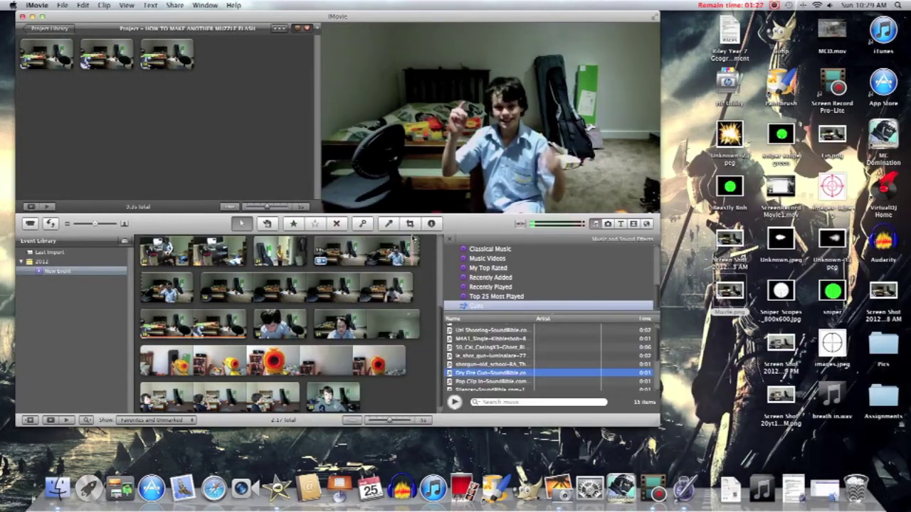
# - Drag the Last Import muzzle-flash photo from the Photos browser in between the project clips
pyautogui.click(609, 224)
pyautogui.click(464, 329)
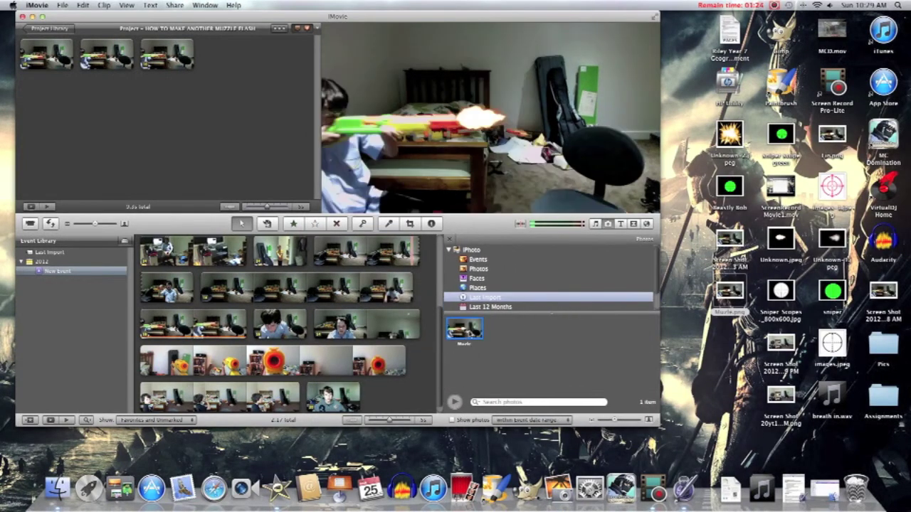
pyautogui.moveTo(474, 334); pyautogui.dragTo(144, 112)
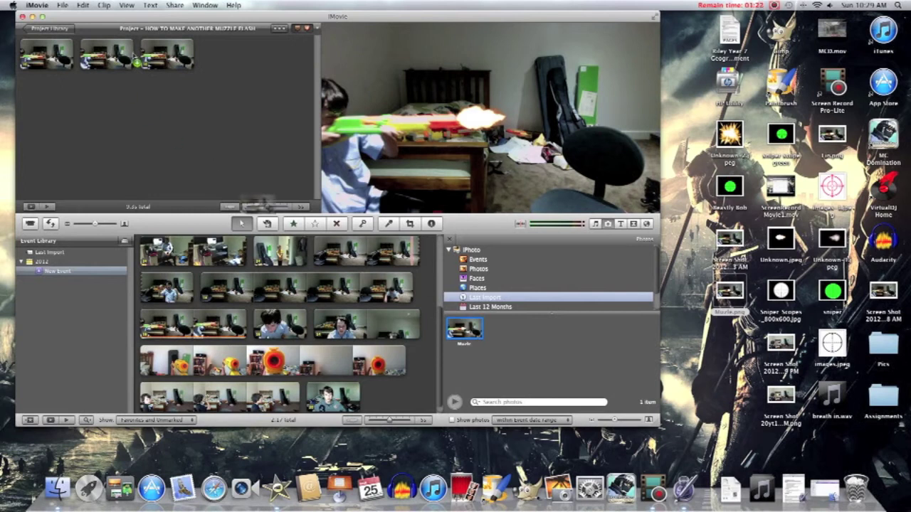
pyautogui.moveTo(138, 63); pyautogui.dragTo(140, 68)
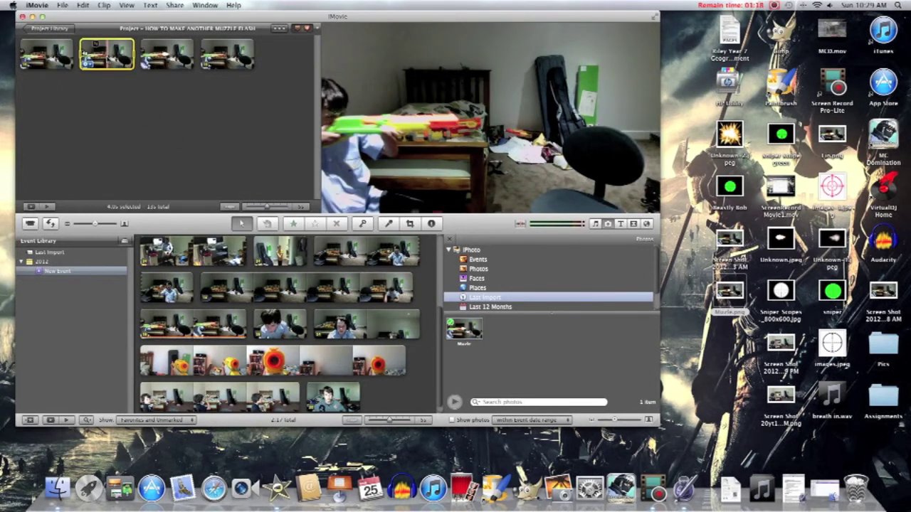
# - Set the photo clip's cropping to Fit so it fills the frame without Ken Burns motion
pyautogui.click(85, 63)
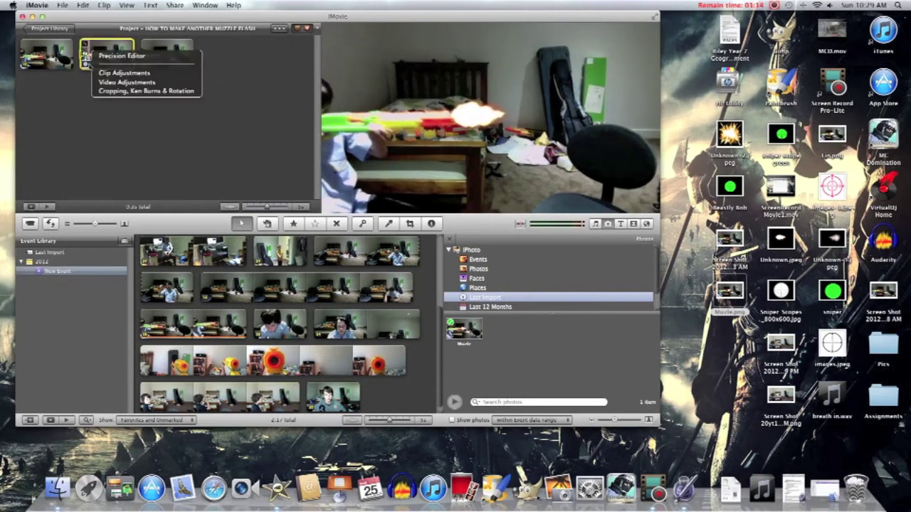
pyautogui.click(128, 93)
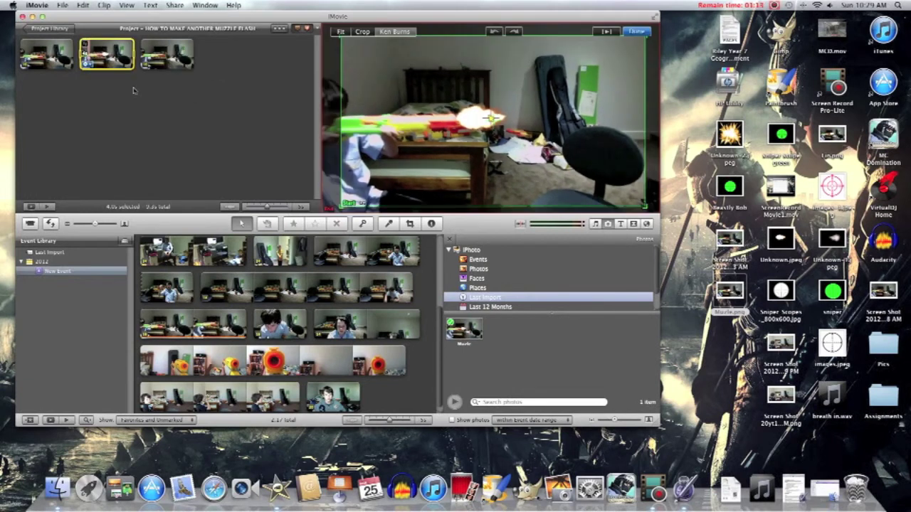
pyautogui.click(343, 31)
pyautogui.click(635, 31)
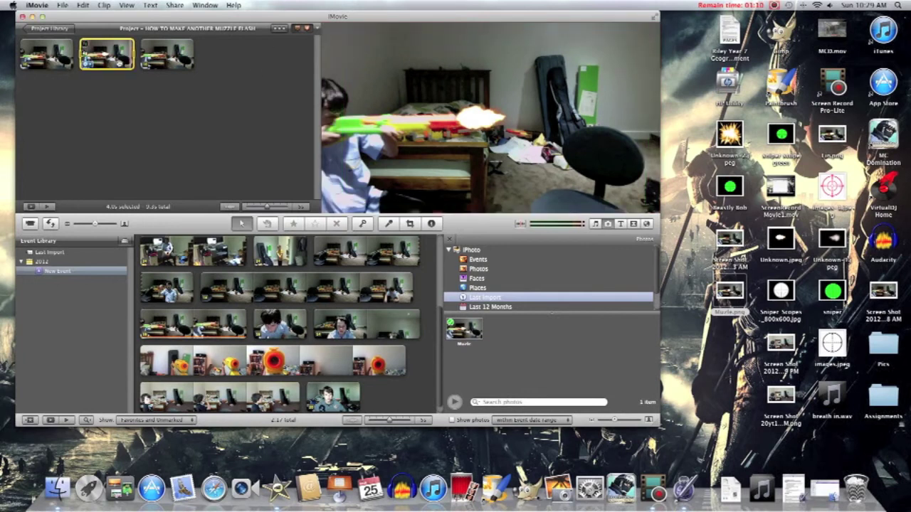
# - Apply the Glow video effect to the muzzle-flash photo clip
pyautogui.click(87, 63)
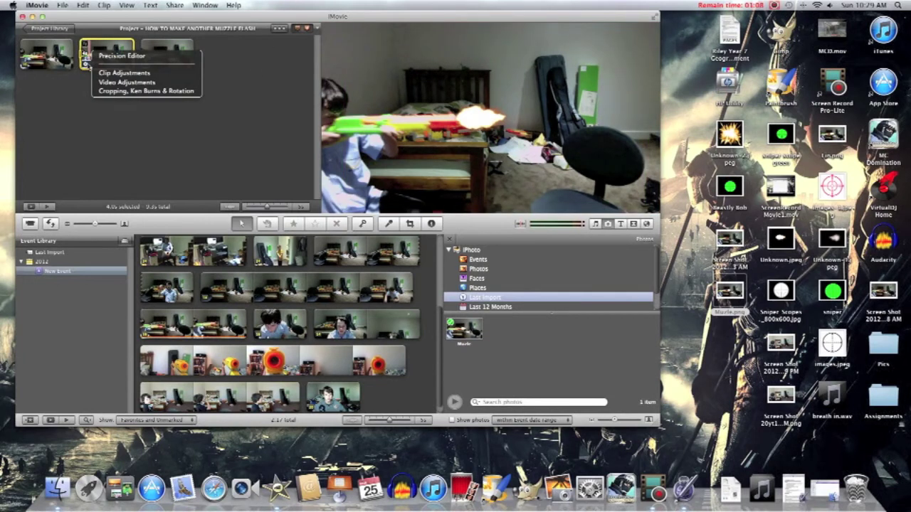
pyautogui.click(152, 82)
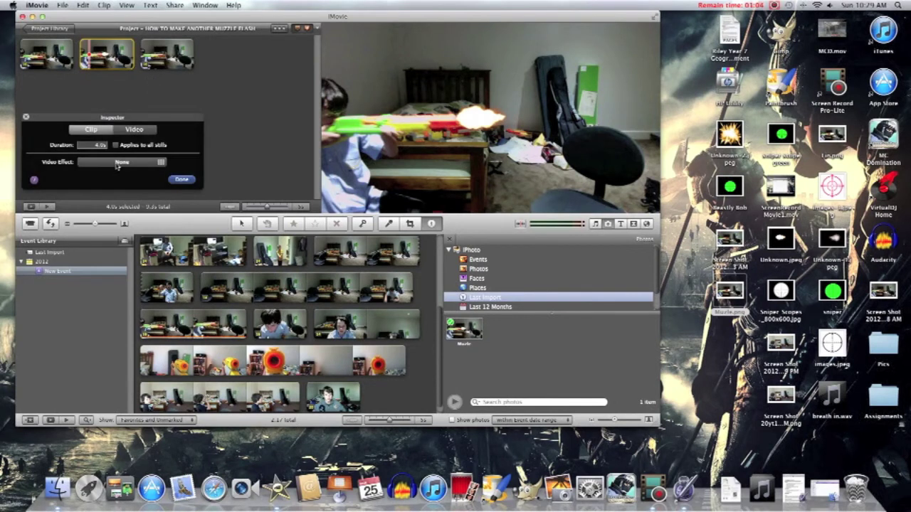
pyautogui.click(118, 164)
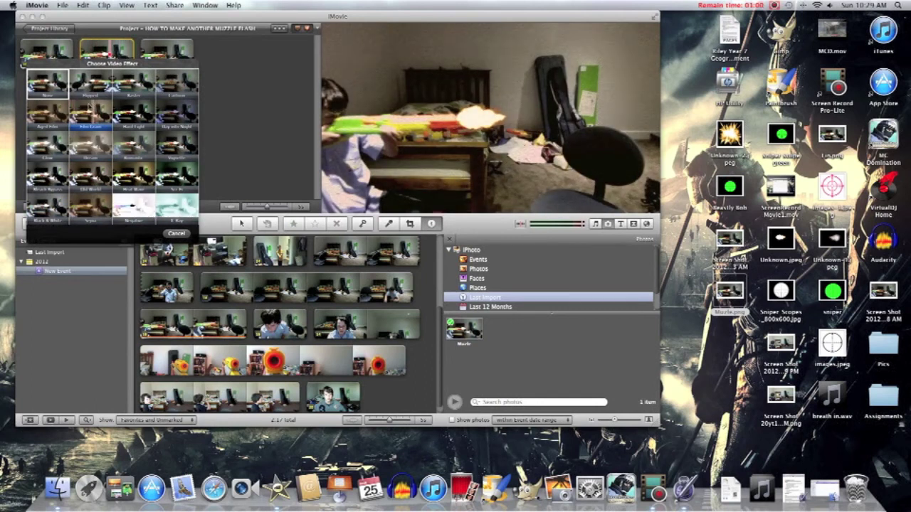
pyautogui.click(47, 146)
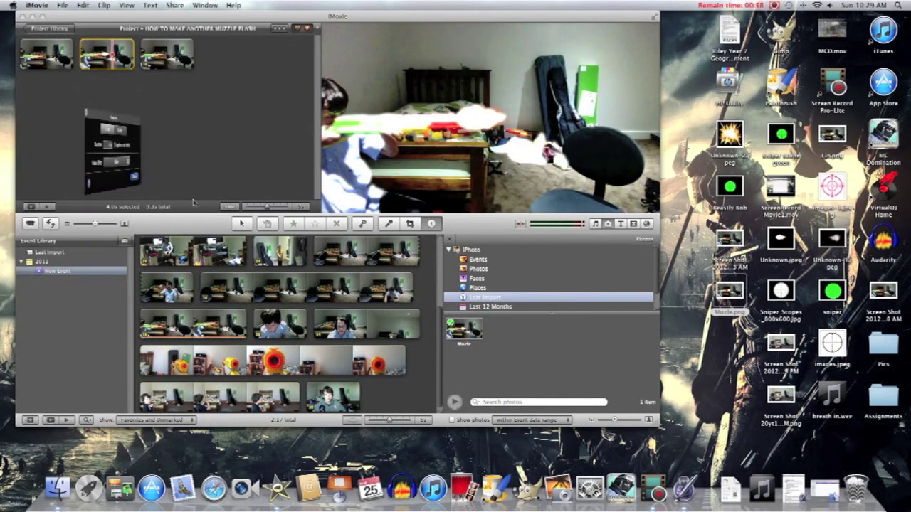
pyautogui.click(183, 179)
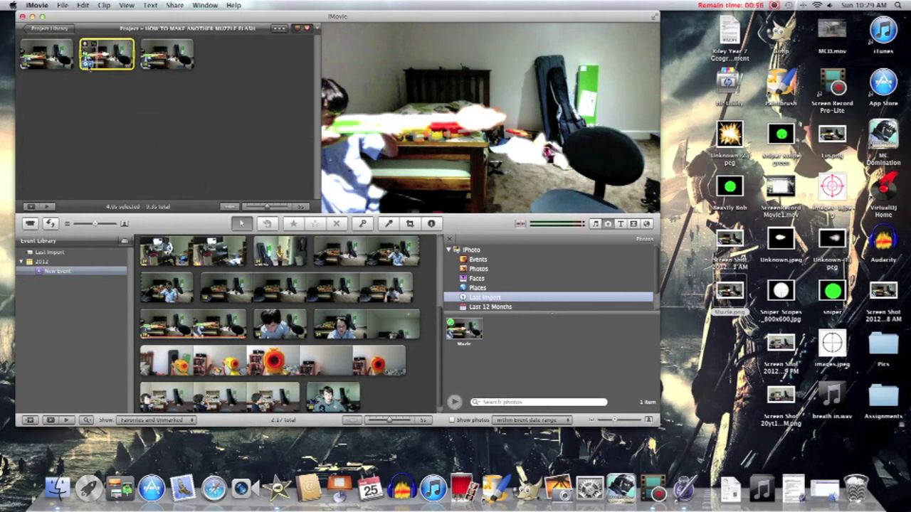
pyautogui.click(86, 52)
# - Shorten the glowing photo clip's duration to 0.1 seconds
pyautogui.click(118, 83)
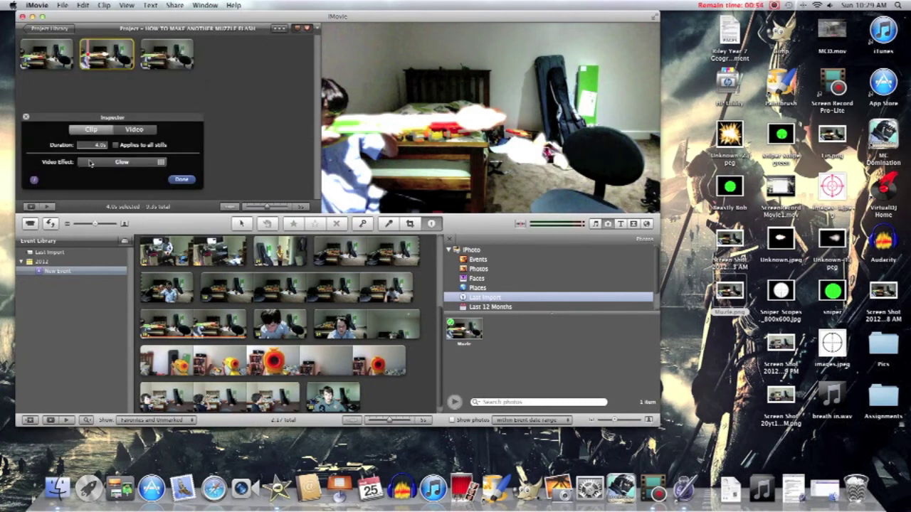
pyautogui.doubleClick(95, 146)
pyautogui.click(183, 179)
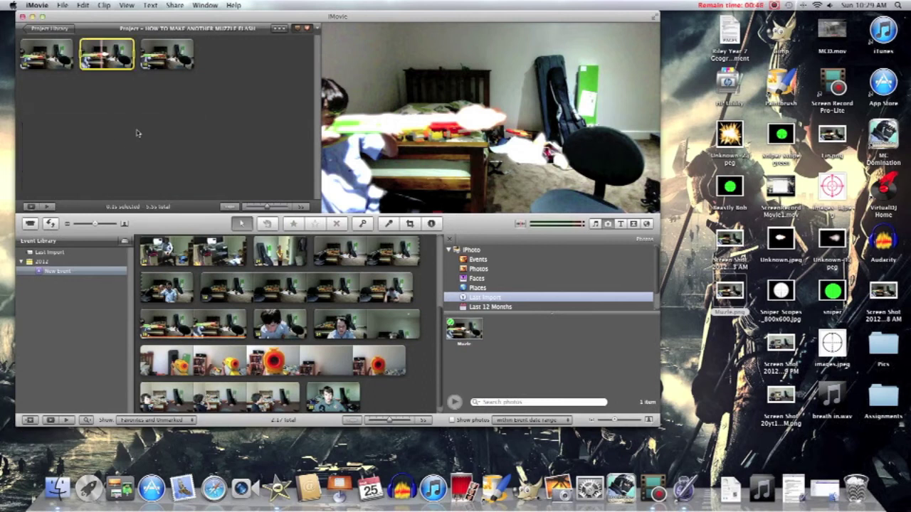
# - Play the project, then delete the stray 0.1-second clip
pyautogui.press('\\')
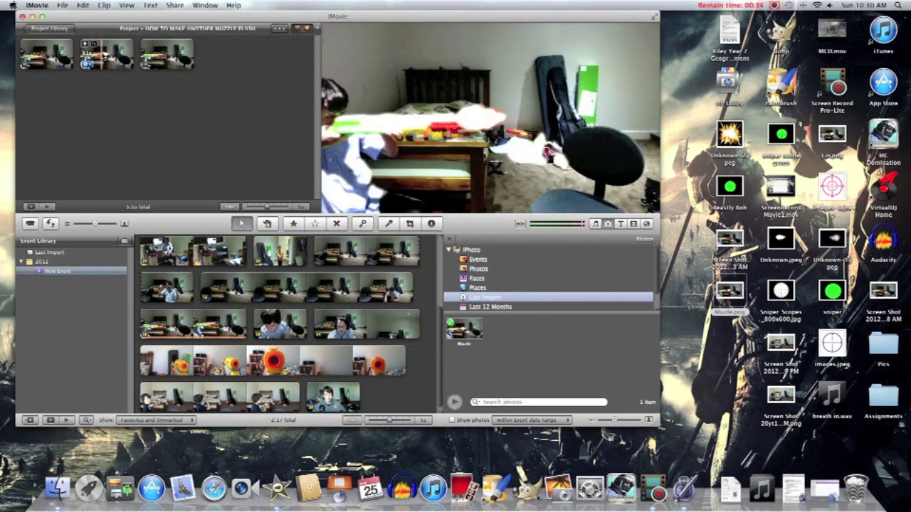
pyautogui.click(90, 54)
pyautogui.press('Delete')
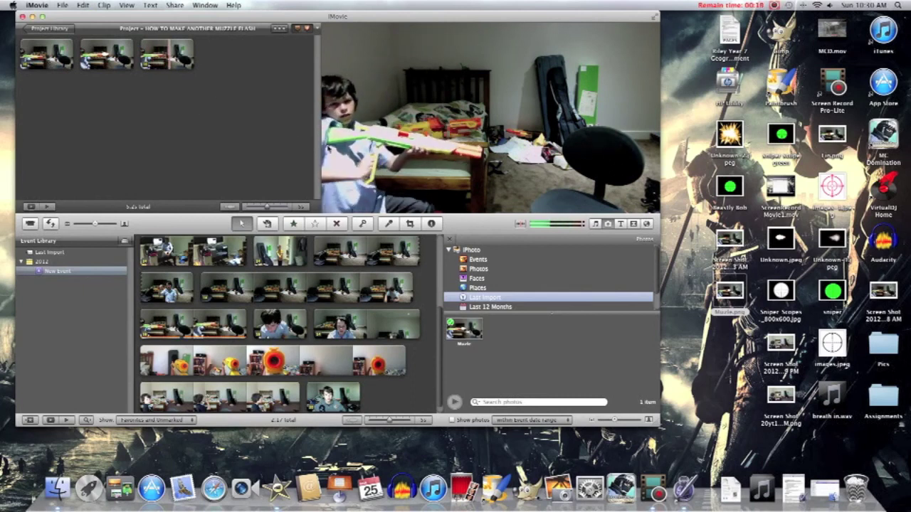
# - Place the shotgun_old_school sound effect under the first clip and play the project to hear it
pyautogui.click(595, 223)
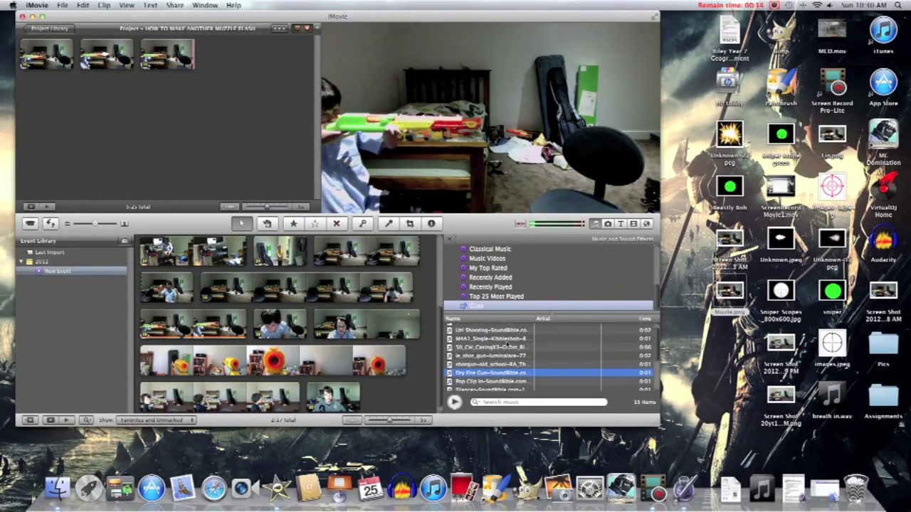
pyautogui.click(464, 364)
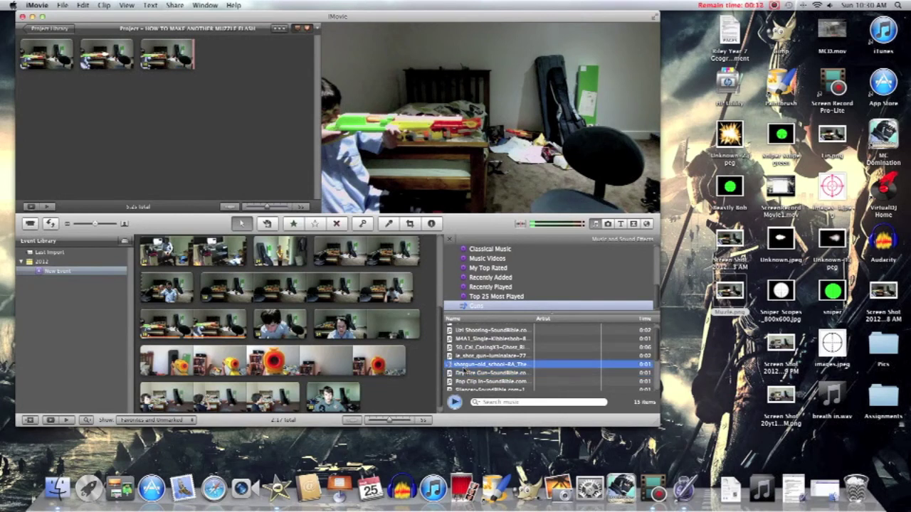
pyautogui.moveTo(455, 364); pyautogui.dragTo(45, 67)
pyautogui.press('space')
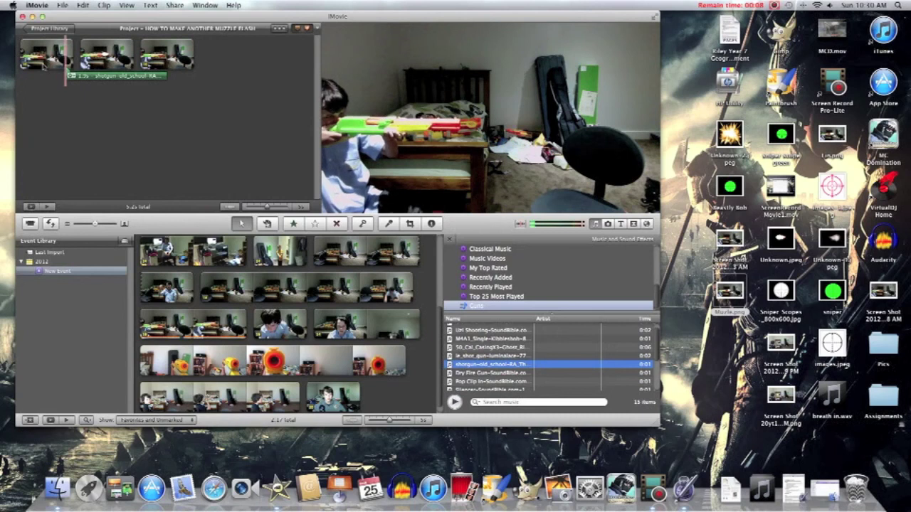